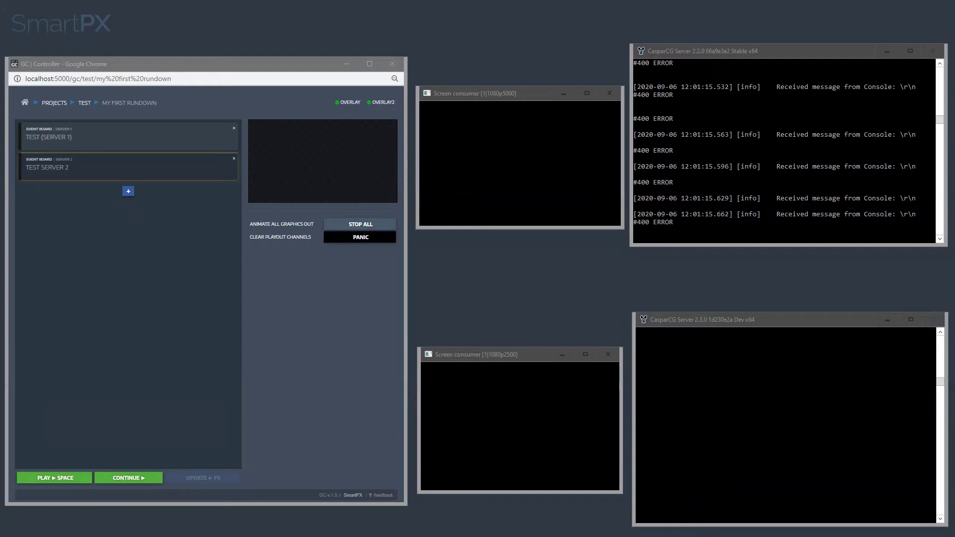
- Play the TEST (SERVER 1) graphic, then open and close both rundown items' editors
{"action": "left_click", "coordinate": [173, 149]}
{"action": "key", "text": "space"}
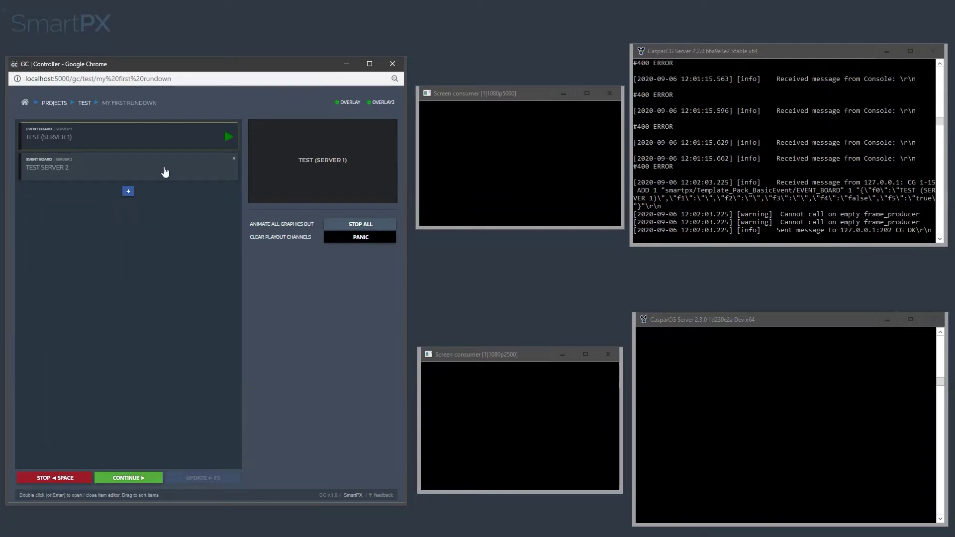
{"action": "double_click", "coordinate": [138, 145]}
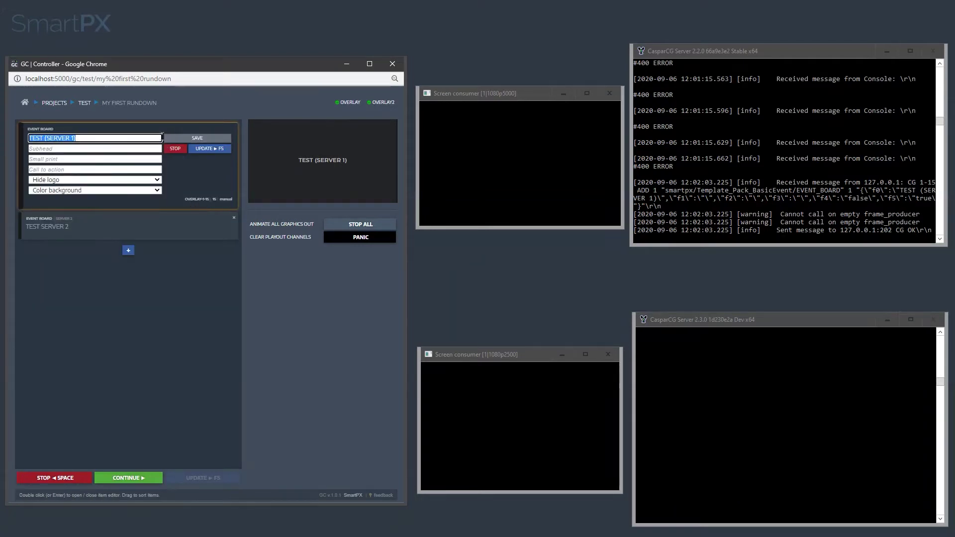
{"action": "double_click", "coordinate": [151, 128]}
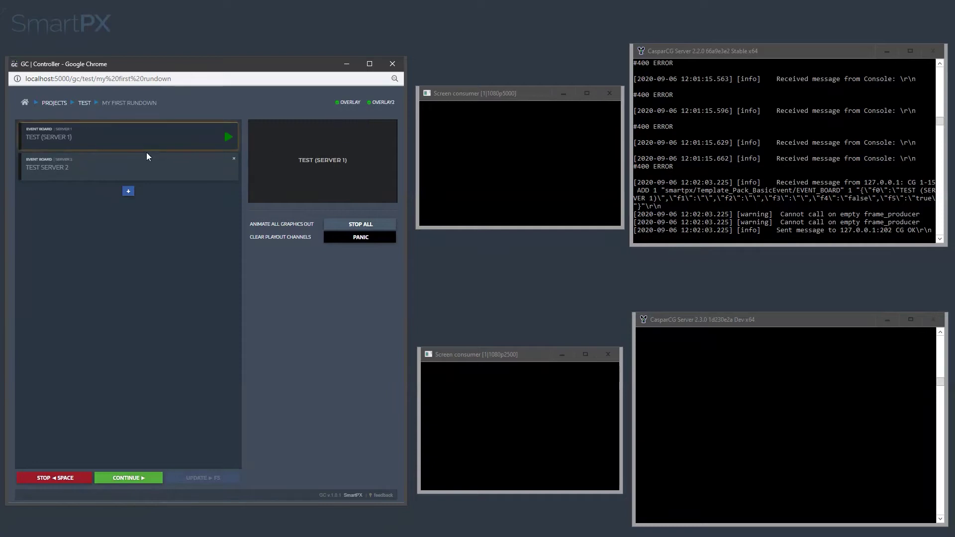
{"action": "double_click", "coordinate": [143, 171]}
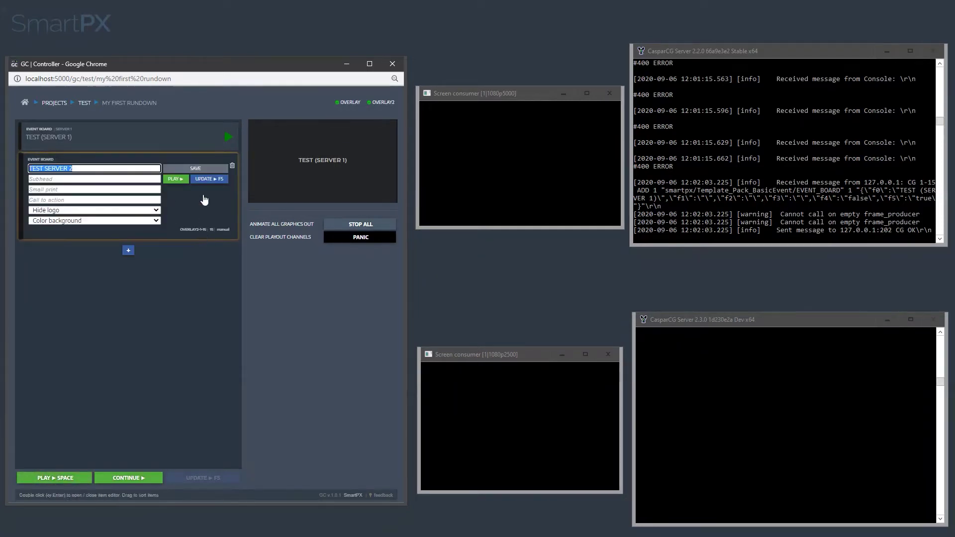
{"action": "double_click", "coordinate": [192, 159]}
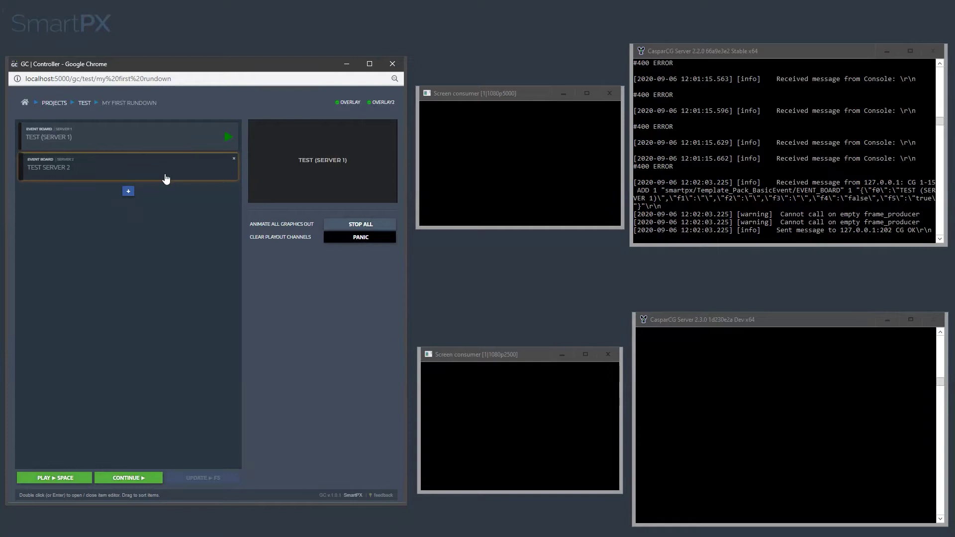
- Play TEST SERVER 2 and check the CasparCG 2.3.0 and 2.2.0 console responses
{"action": "key", "text": "space"}
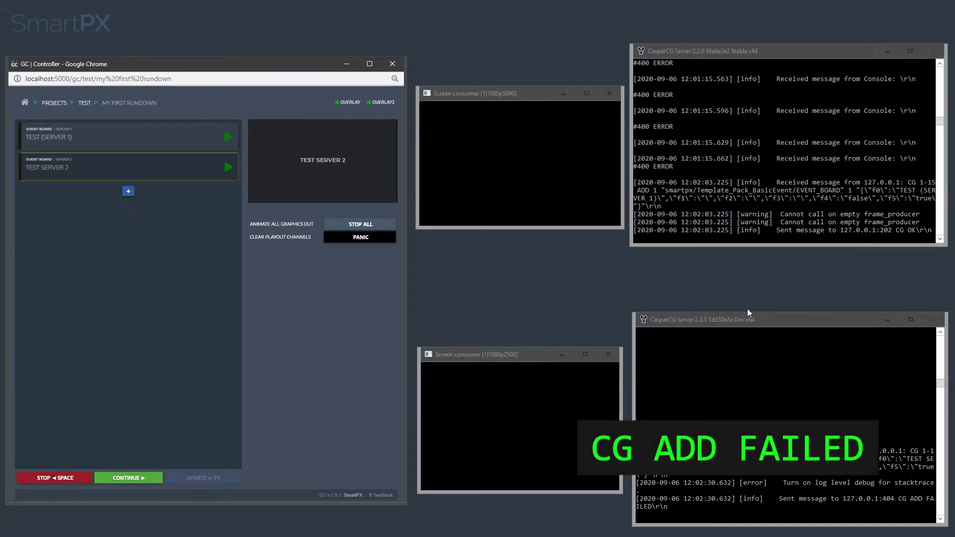
{"action": "left_click", "coordinate": [726, 322]}
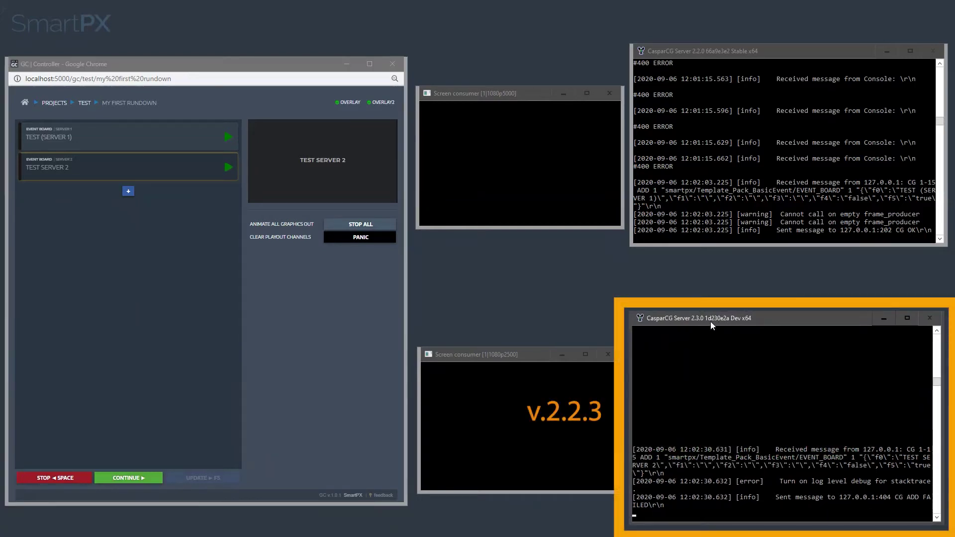
{"action": "left_click", "coordinate": [696, 53]}
{"action": "left_click", "coordinate": [110, 137]}
{"action": "left_click", "coordinate": [745, 168]}
{"action": "key", "text": "Return"}
{"action": "key", "text": "Return"}
{"action": "key", "text": "Return"}
{"action": "key", "text": "Return"}
{"action": "key", "text": "Return"}
{"action": "key", "text": "Return"}
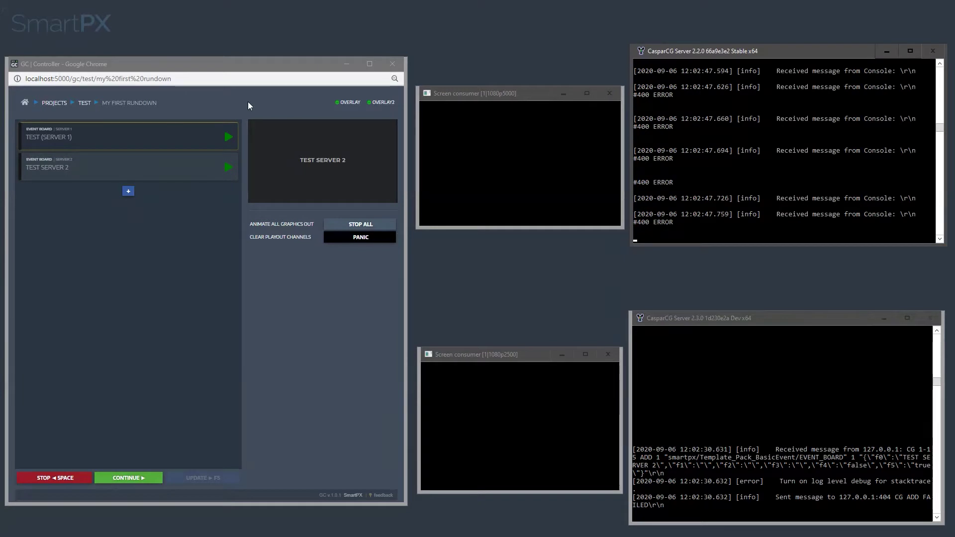
- Stop the TEST (SERVER 1) graphic and play it again
{"action": "left_click", "coordinate": [47, 145]}
{"action": "key", "text": "space"}
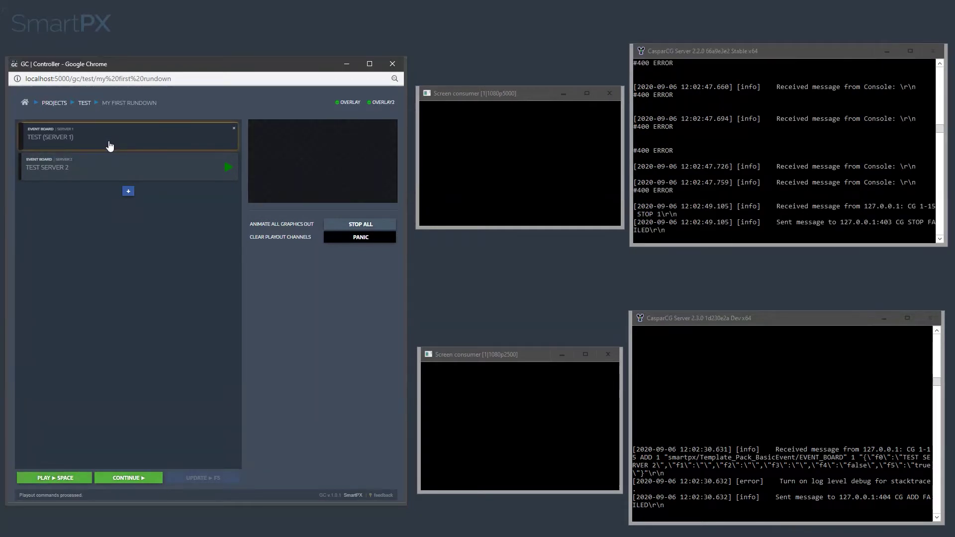
{"action": "key", "text": "space"}
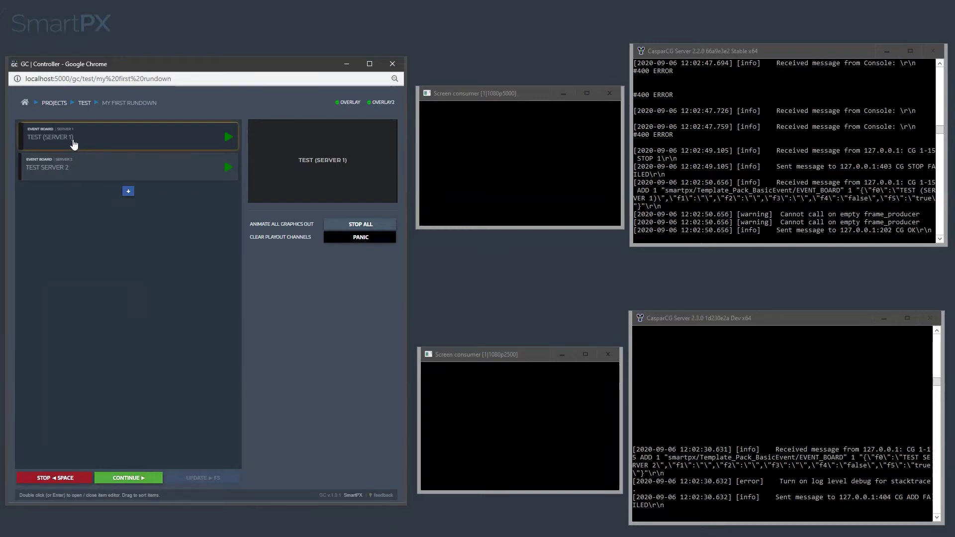
- Open X:\GC\ASSETS\templates in File Explorer from GC's menu, select its path, and bring VS Code forward
{"action": "left_click", "coordinate": [24, 102]}
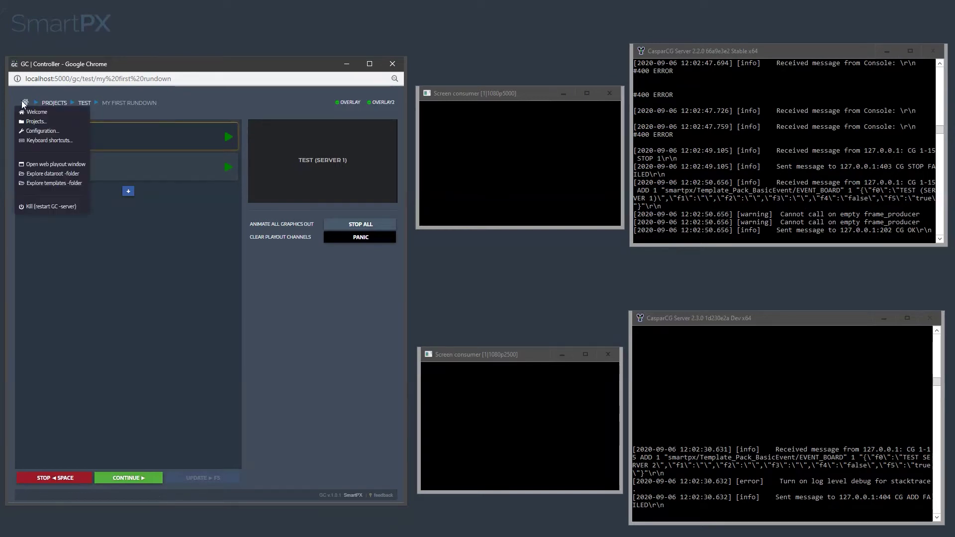
{"action": "left_click", "coordinate": [48, 185]}
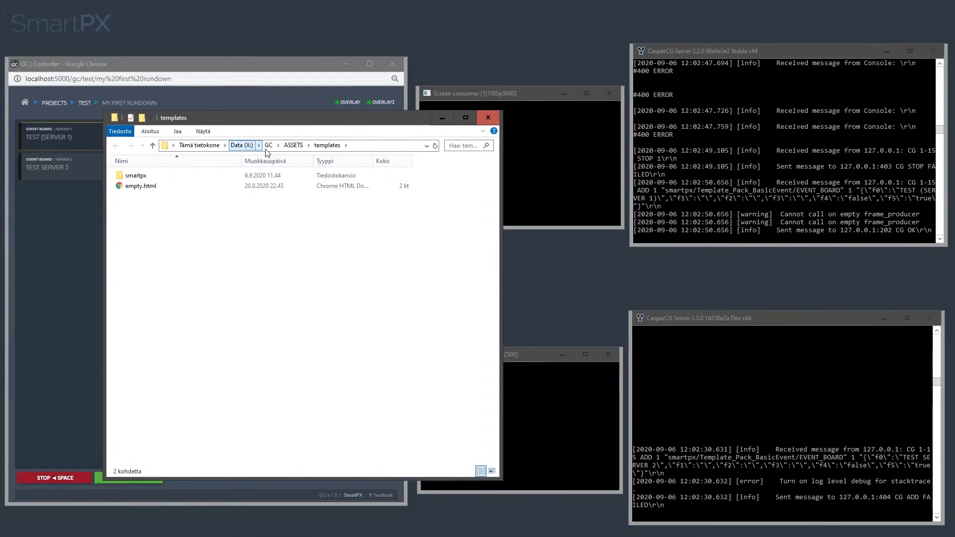
{"action": "left_click", "coordinate": [280, 147]}
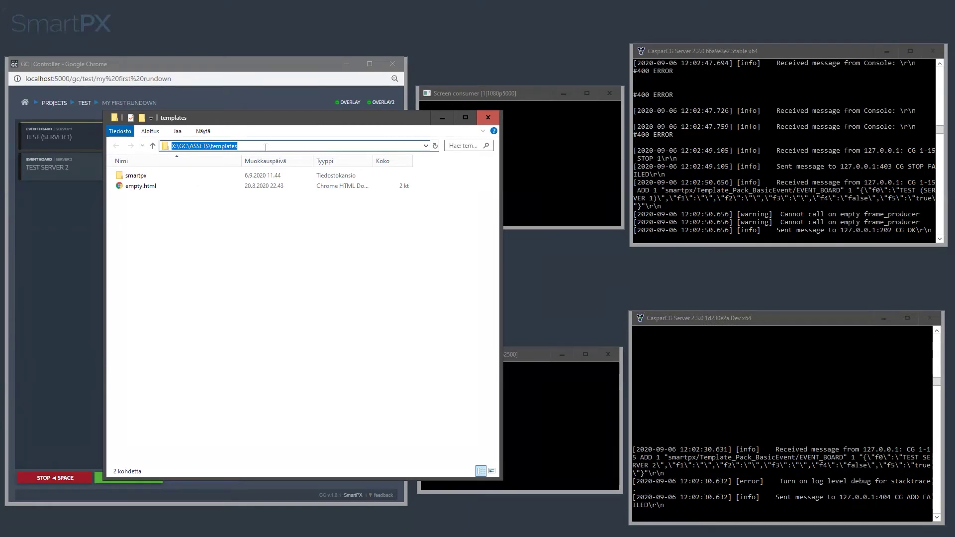
{"action": "left_click_drag", "start_coordinate": [954, 113], "coordinate": [494, 93]}
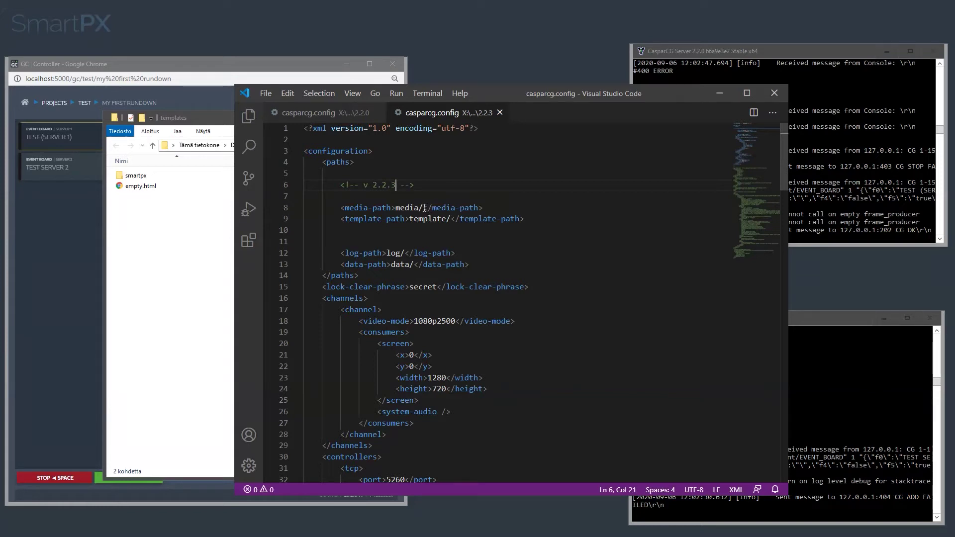
{"action": "left_click", "coordinate": [199, 225]}
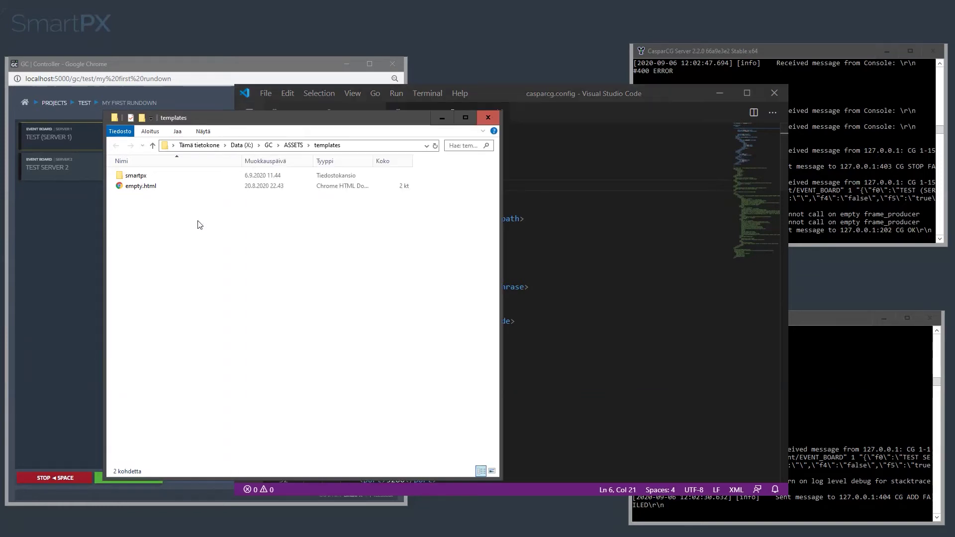
{"action": "left_click", "coordinate": [181, 64]}
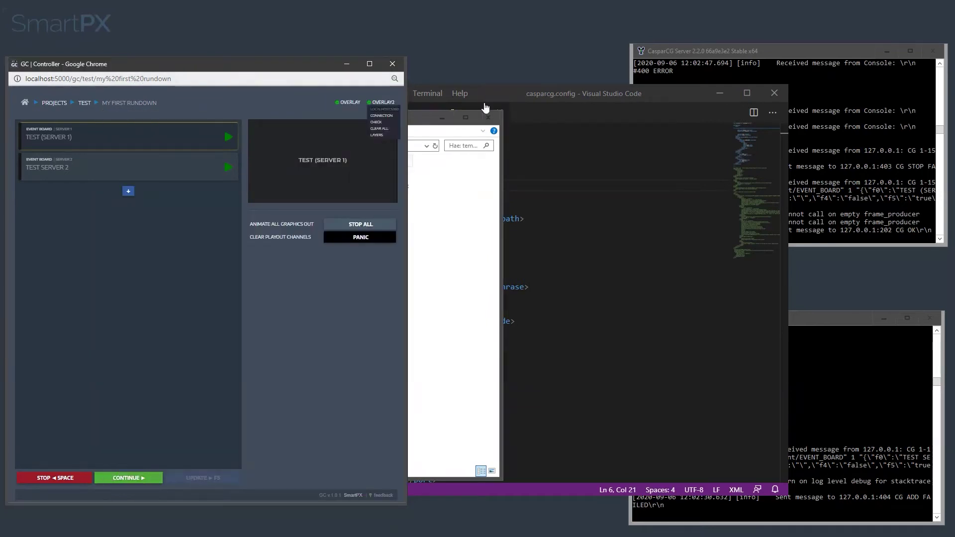
{"action": "left_click", "coordinate": [811, 52]}
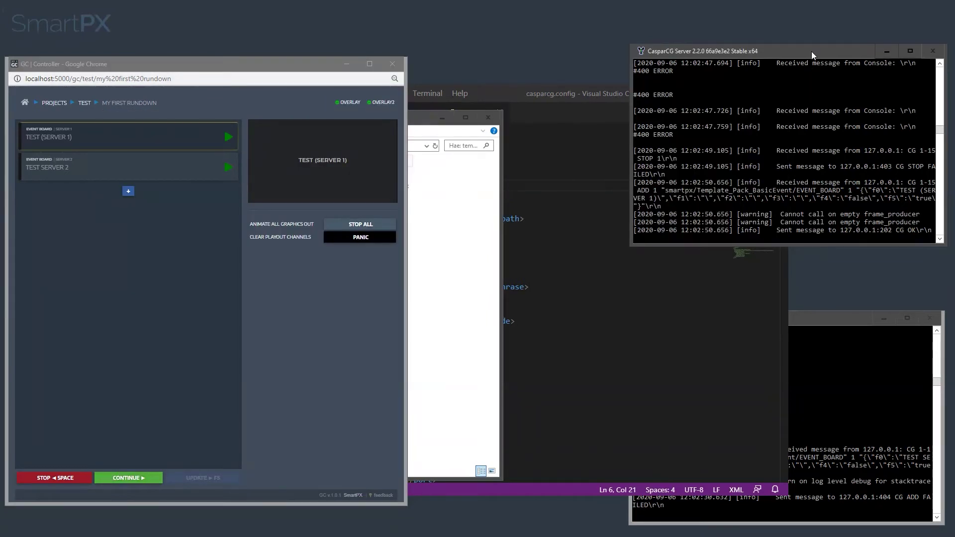
{"action": "left_click", "coordinate": [849, 318]}
{"action": "left_click", "coordinate": [415, 146]}
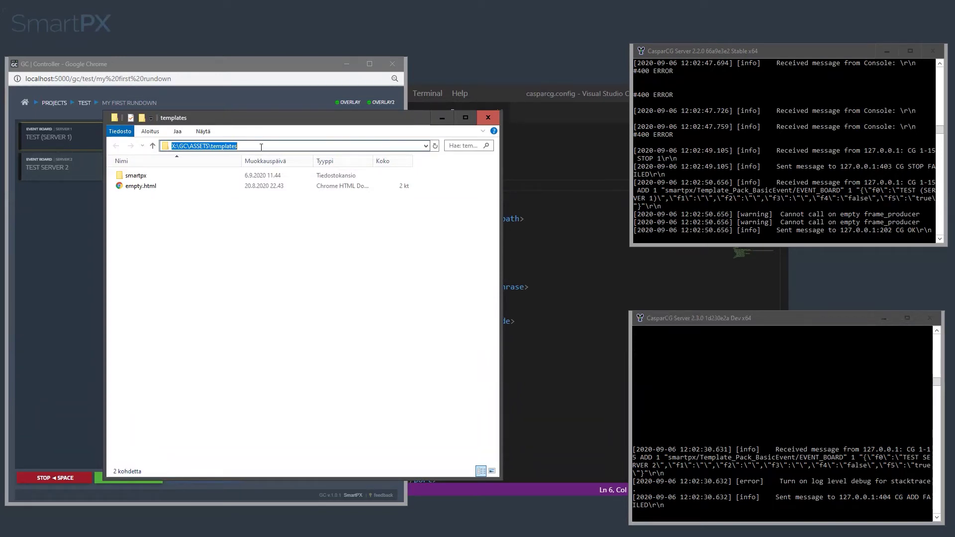
- In the 2.2.0 casparcg.config, paste the templates folder path over template/ on line 8
{"action": "left_click", "coordinate": [502, 89]}
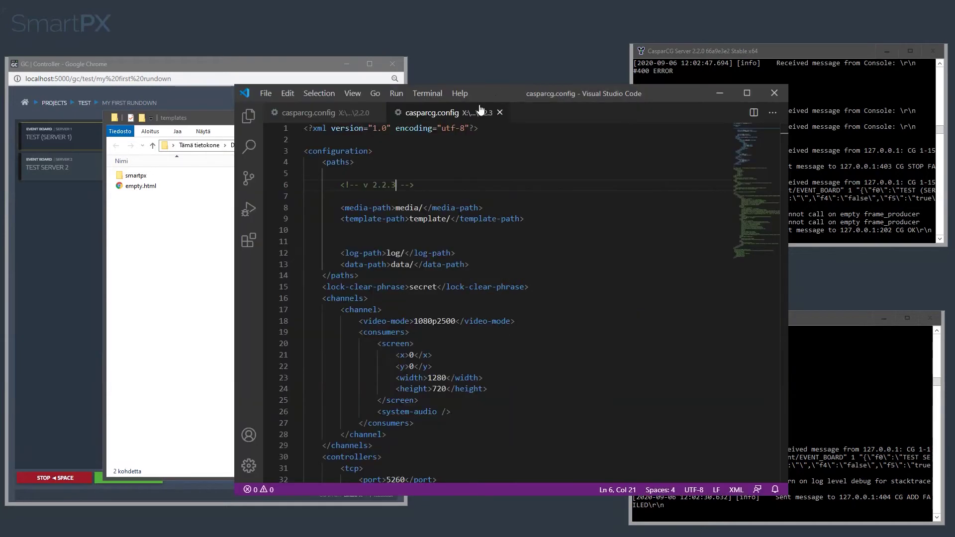
{"action": "left_click", "coordinate": [324, 115]}
{"action": "left_click", "coordinate": [407, 177]}
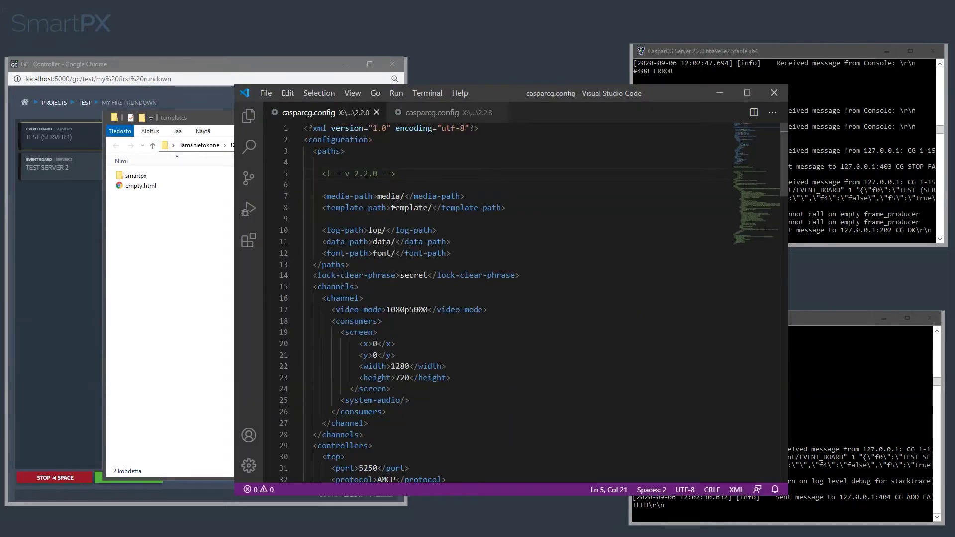
{"action": "left_click_drag", "start_coordinate": [393, 209], "coordinate": [433, 209]}
{"action": "type", "text": "X:\\GC\\ASSETS\\templates"}
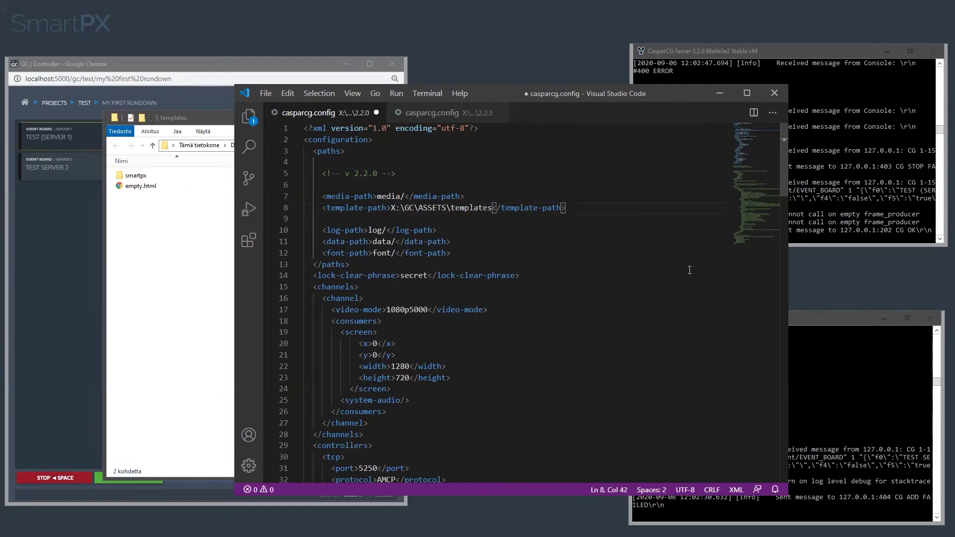
- Double the backslashes so the path reads X:\\GC\\ASSETS\\templates\\
{"action": "key", "text": "Left"}
{"action": "key", "text": "Left"}
{"action": "key", "text": "Left"}
{"action": "key", "text": "Left"}
{"action": "key", "text": "Left"}
{"action": "key", "text": "Left"}
{"action": "key", "text": "Left"}
{"action": "key", "text": "Left"}
{"action": "key", "text": "Left"}
{"action": "key", "text": "Left"}
{"action": "type", "text": "\\"}
{"action": "key", "text": "Left"}
{"action": "key", "text": "Left"}
{"action": "key", "text": "Left"}
{"action": "key", "text": "Left"}
{"action": "key", "text": "Left"}
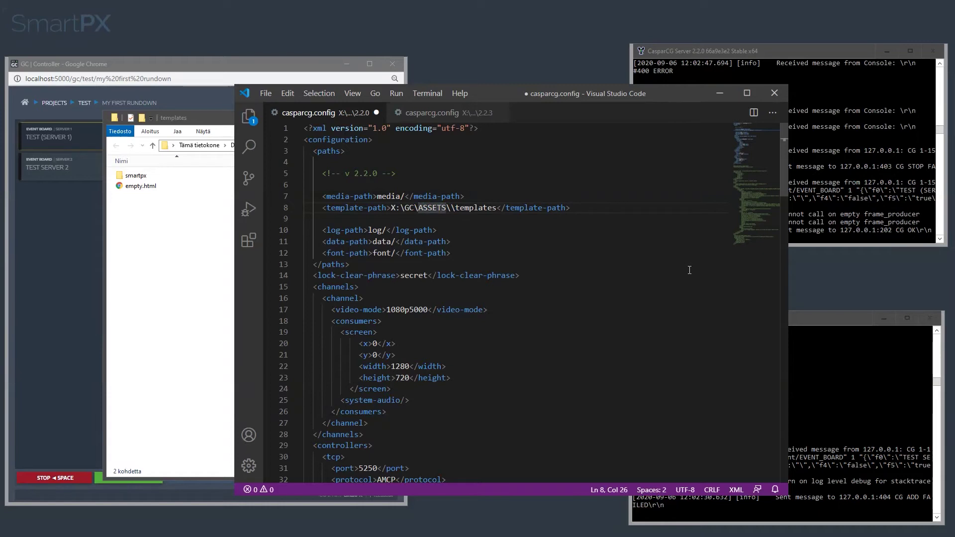
{"action": "type", "text": "\\"}
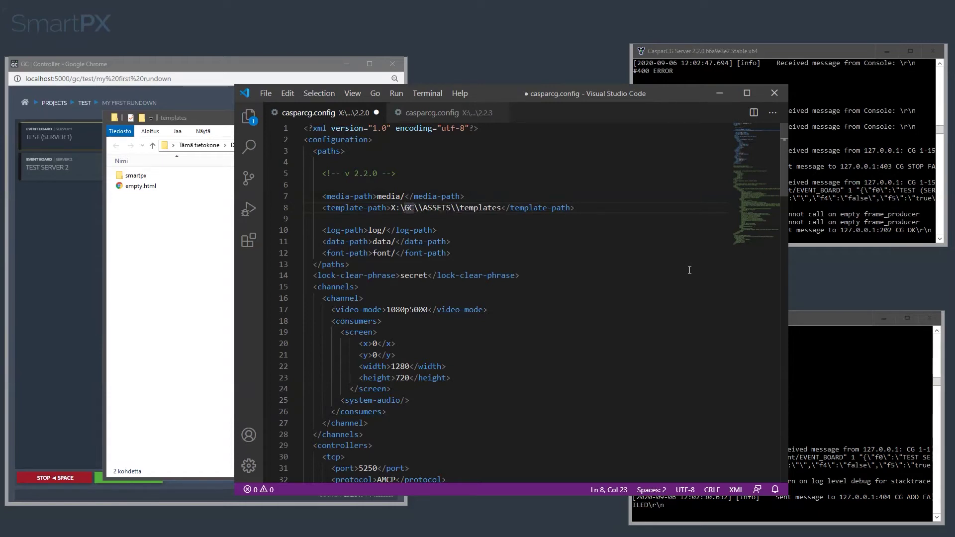
{"action": "type", "text": "\\"}
{"action": "key", "text": "ctrl+Right"}
{"action": "type", "text": "\\\\"}
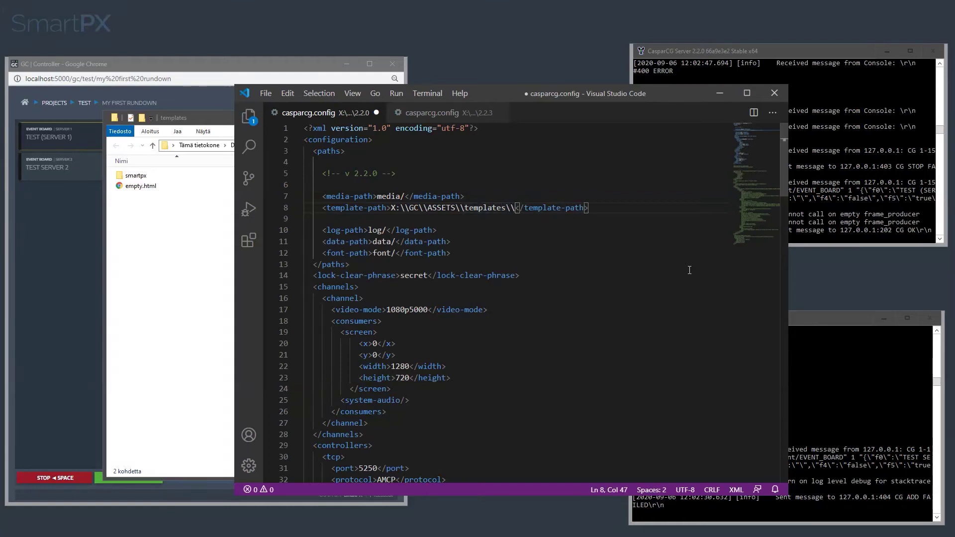
- Copy the new path into the 2.2.3 config's template-path value and save it
{"action": "left_click_drag", "start_coordinate": [517, 208], "coordinate": [403, 209]}
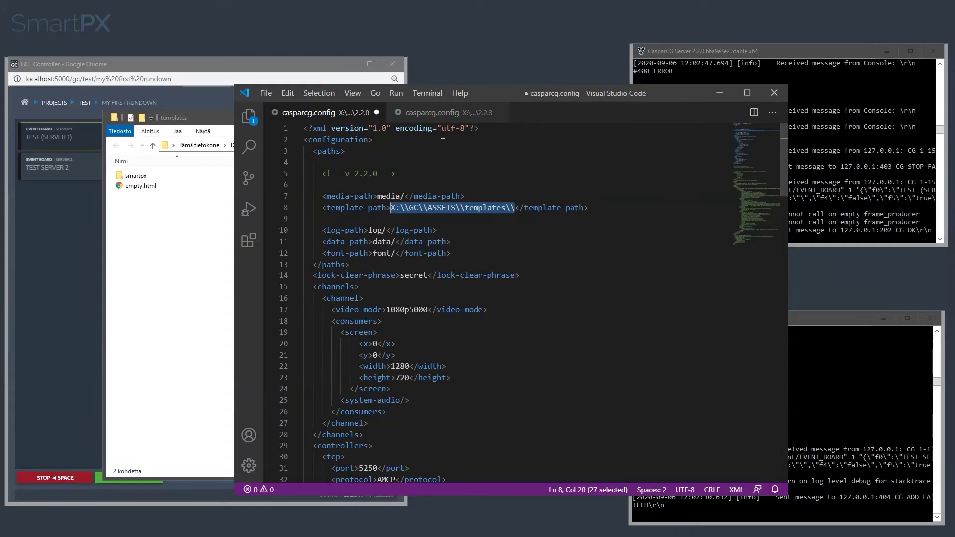
{"action": "left_click", "coordinate": [432, 112]}
{"action": "left_click_drag", "start_coordinate": [409, 219], "coordinate": [451, 220]}
{"action": "type", "text": "X:\\\\GC\\\\ASSETS\\\\templates\\\\"}
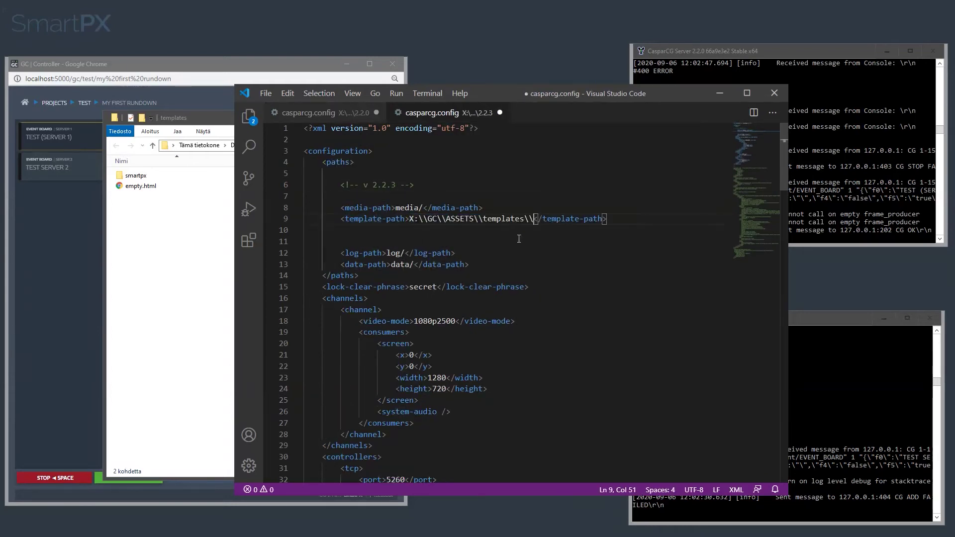
{"action": "key", "text": "ctrl+s"}
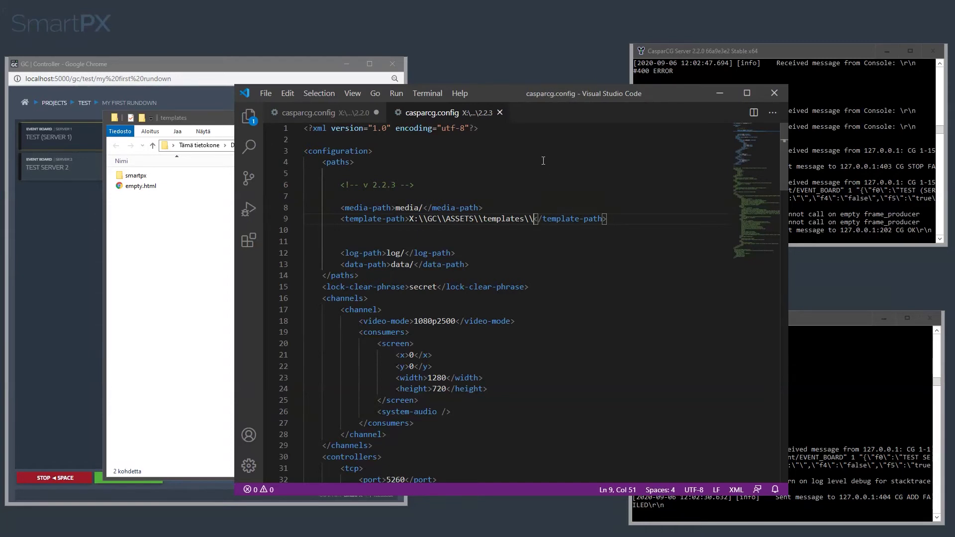
{"action": "left_click", "coordinate": [318, 112]}
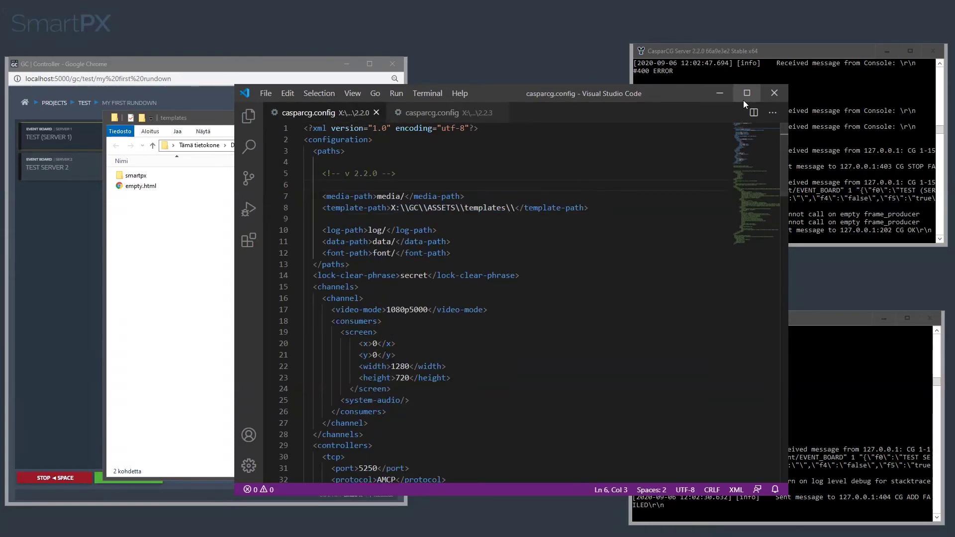
- Stop both the 2.2 and 2.3 CasparCG servers with the exit command
{"action": "left_click", "coordinate": [719, 93]}
{"action": "left_click", "coordinate": [766, 61]}
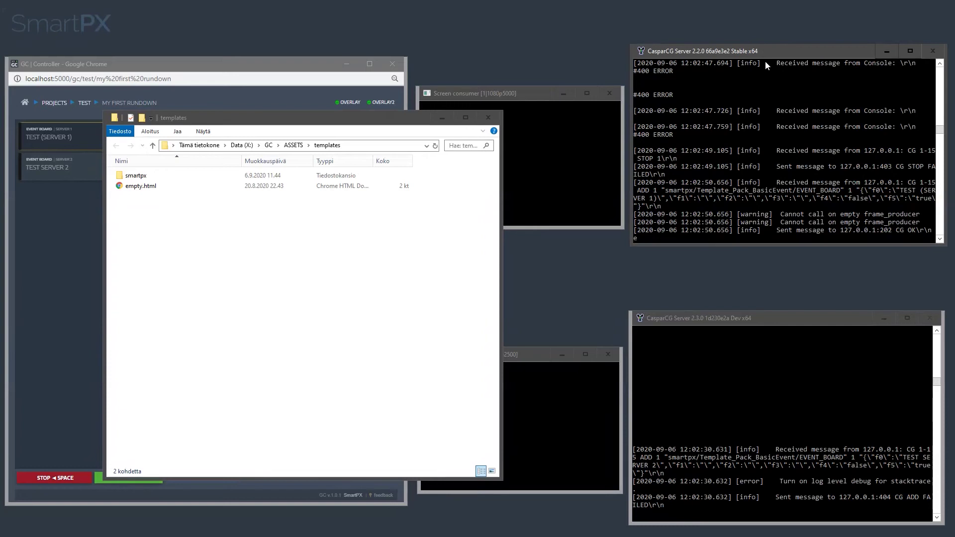
{"action": "type", "text": "exit"}
{"action": "key", "text": "Return"}
{"action": "key", "text": "Return"}
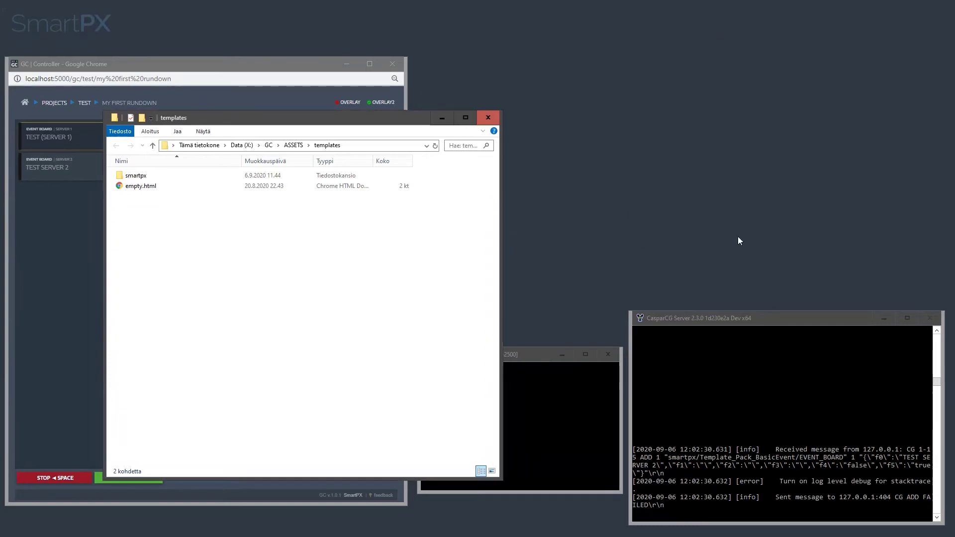
{"action": "left_click", "coordinate": [740, 321]}
{"action": "type", "text": "exit"}
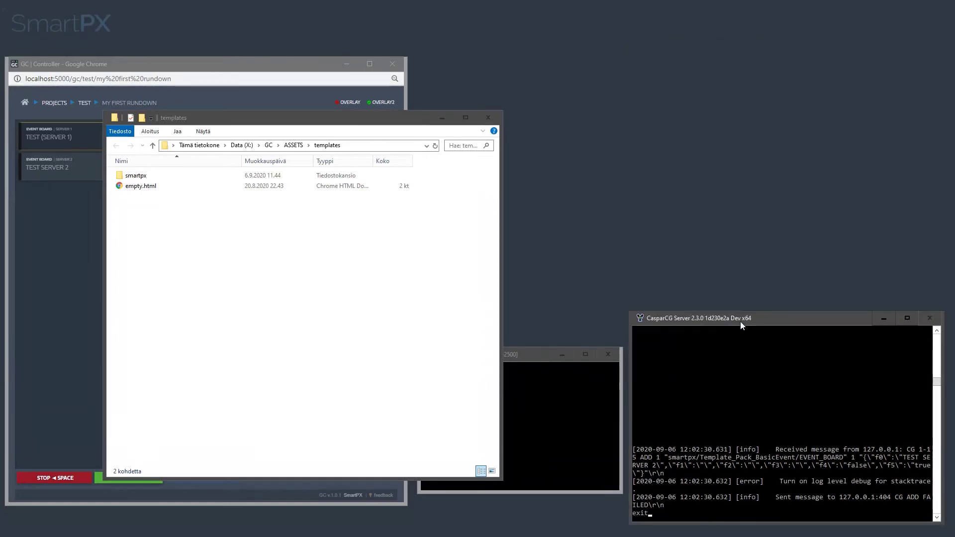
{"action": "key", "text": "Return"}
{"action": "key", "text": "Return"}
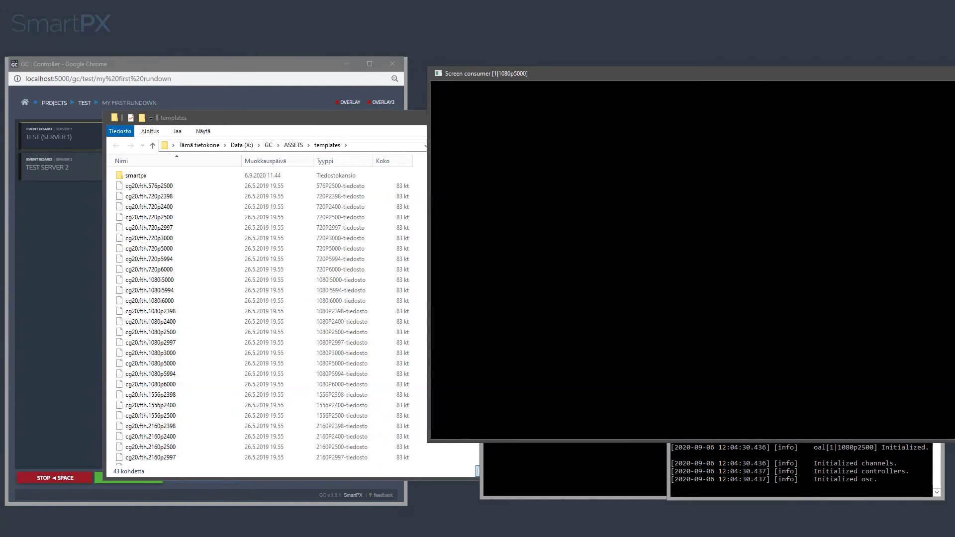
- Shrink the 2.2 screen consumer output, close the templates folder, and move the 2.3 output left
{"action": "left_click_drag", "start_coordinate": [954, 442], "coordinate": [671, 258]}
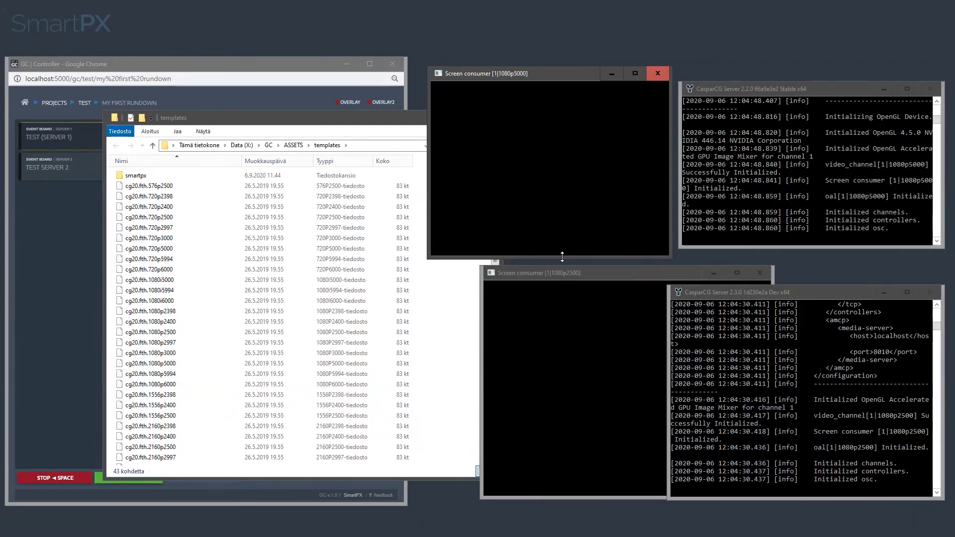
{"action": "left_click", "coordinate": [399, 128]}
{"action": "left_click", "coordinate": [442, 118]}
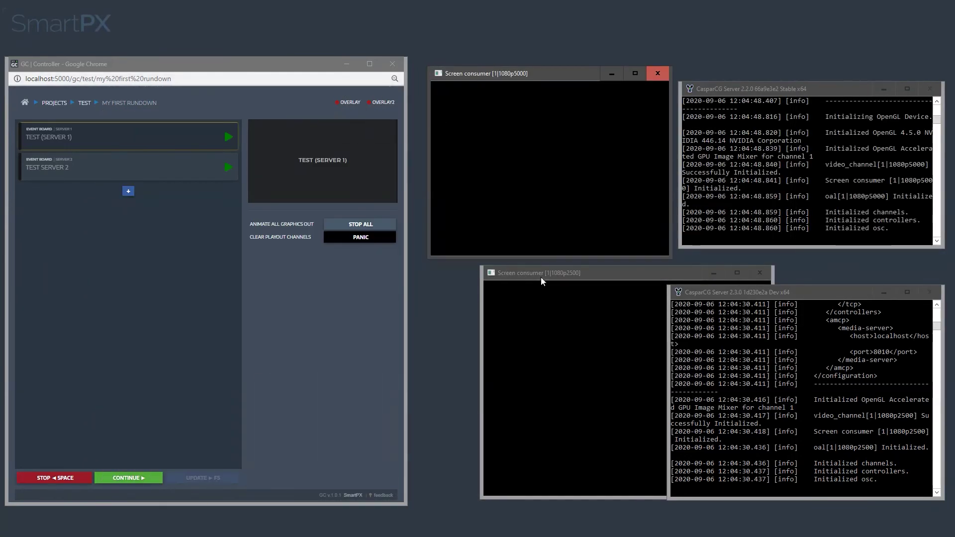
{"action": "left_click_drag", "start_coordinate": [542, 278], "coordinate": [488, 281]}
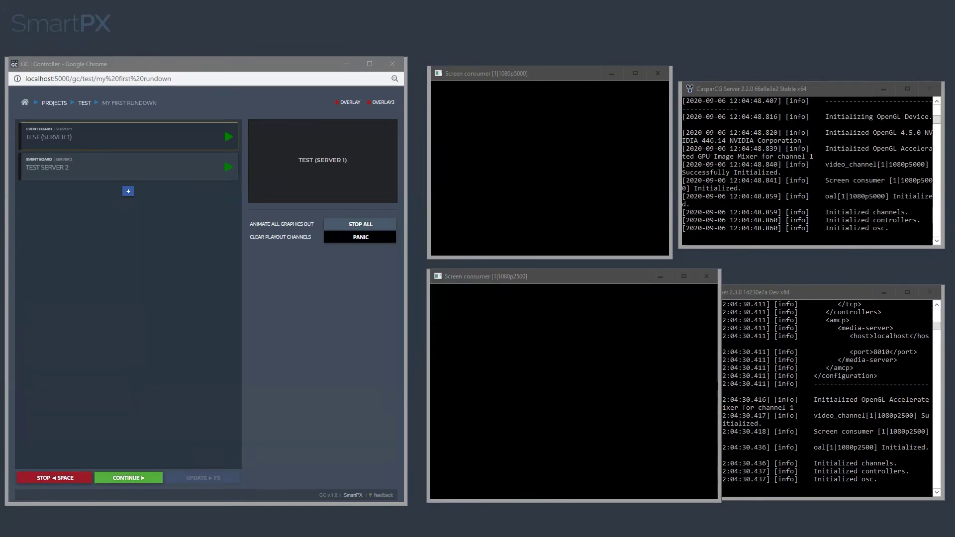
- Restart the controller's node server by entering rs in the terminal
{"action": "left_click_drag", "start_coordinate": [954, 119], "coordinate": [411, 163]}
{"action": "type", "text": "rs"}
{"action": "key", "text": "Return"}
{"action": "left_click", "coordinate": [518, 162]}
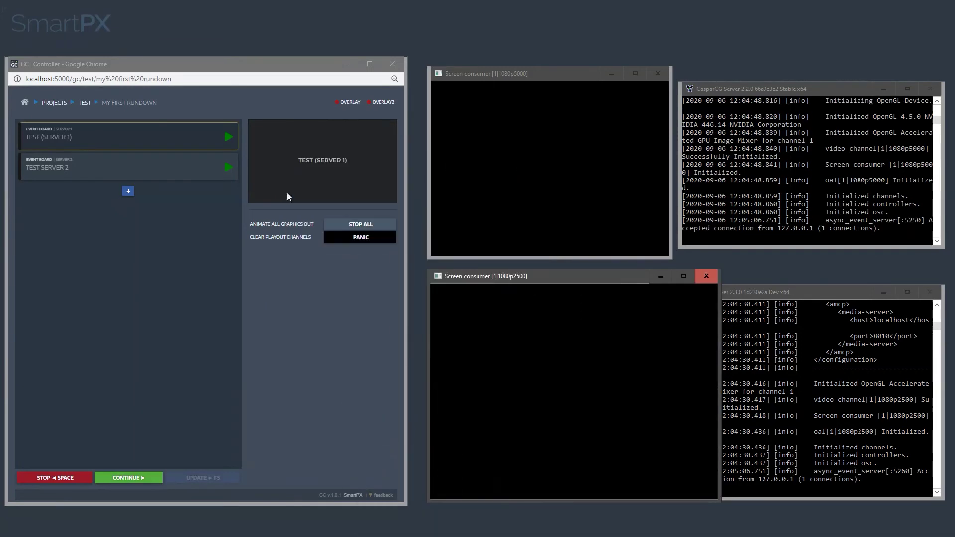
- Open my first rundown and play TEST (SERVER 1) and TEST SERVER 2 on their servers
{"action": "left_click", "coordinate": [84, 103]}
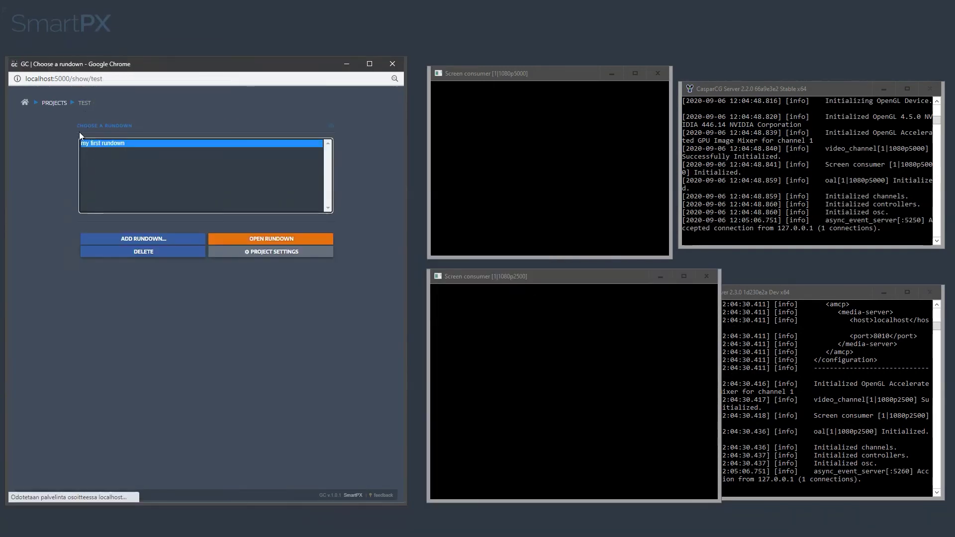
{"action": "double_click", "coordinate": [103, 143]}
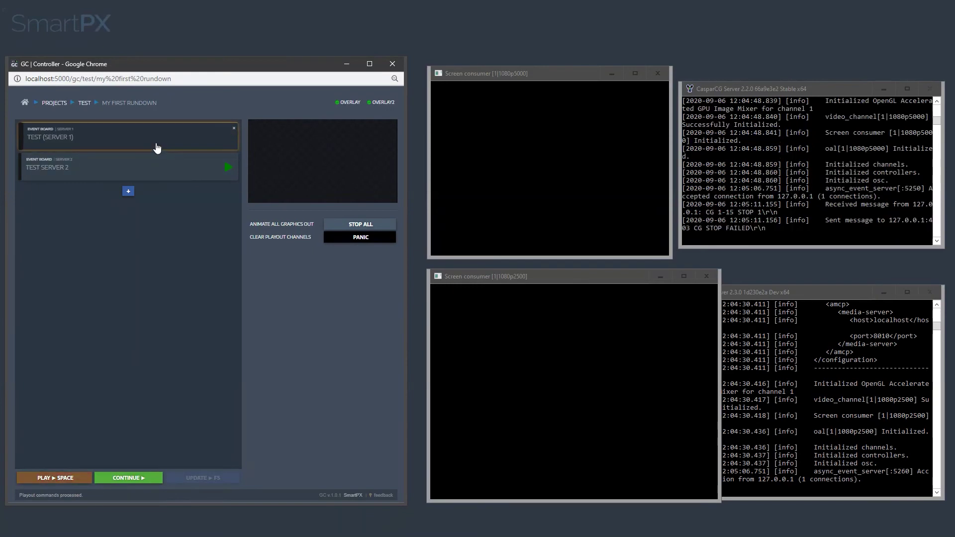
{"action": "left_click", "coordinate": [153, 174]}
{"action": "key", "text": "space"}
{"action": "left_click", "coordinate": [149, 150]}
{"action": "key", "text": "space"}
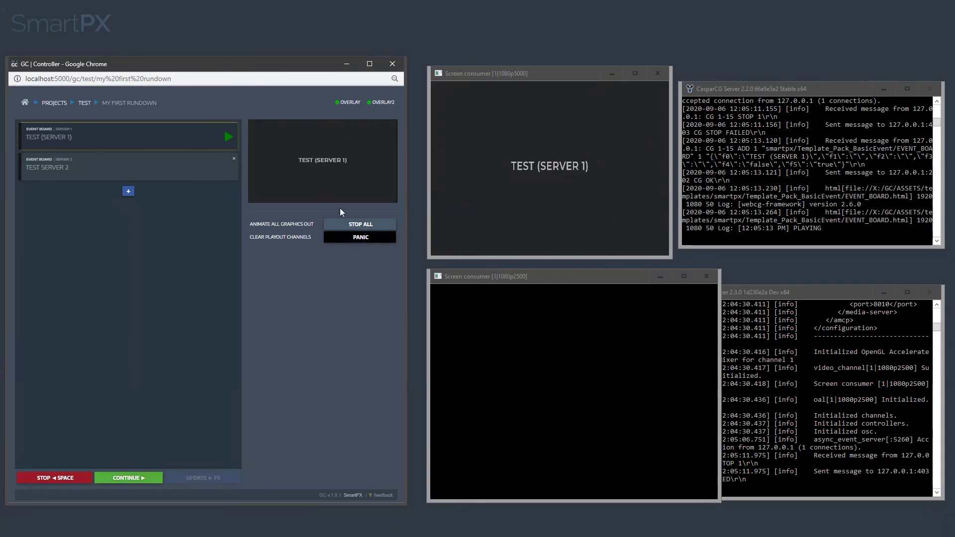
{"action": "left_click", "coordinate": [144, 168]}
{"action": "key", "text": "space"}
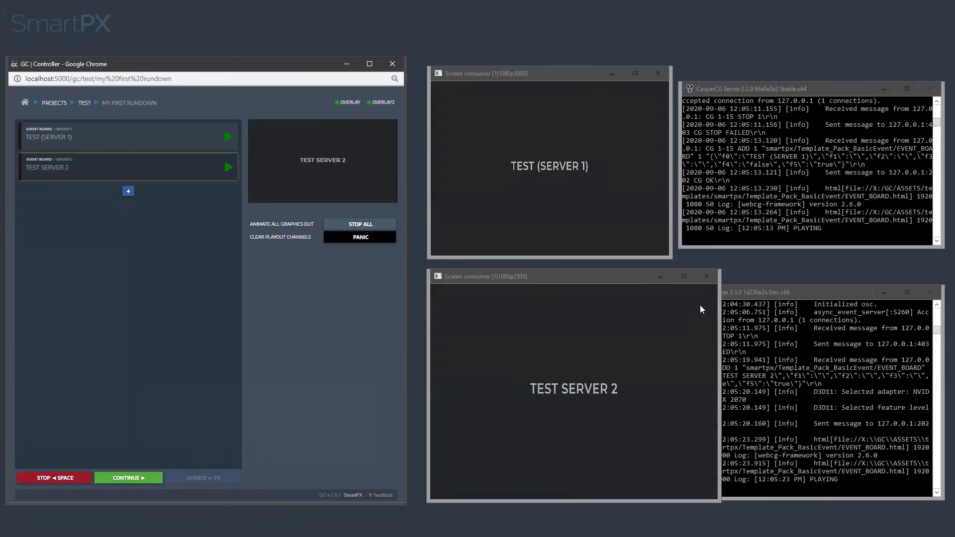
- Resize and reposition both screen consumer output windows and the controller window
{"action": "left_click_drag", "start_coordinate": [721, 279], "coordinate": [676, 283]}
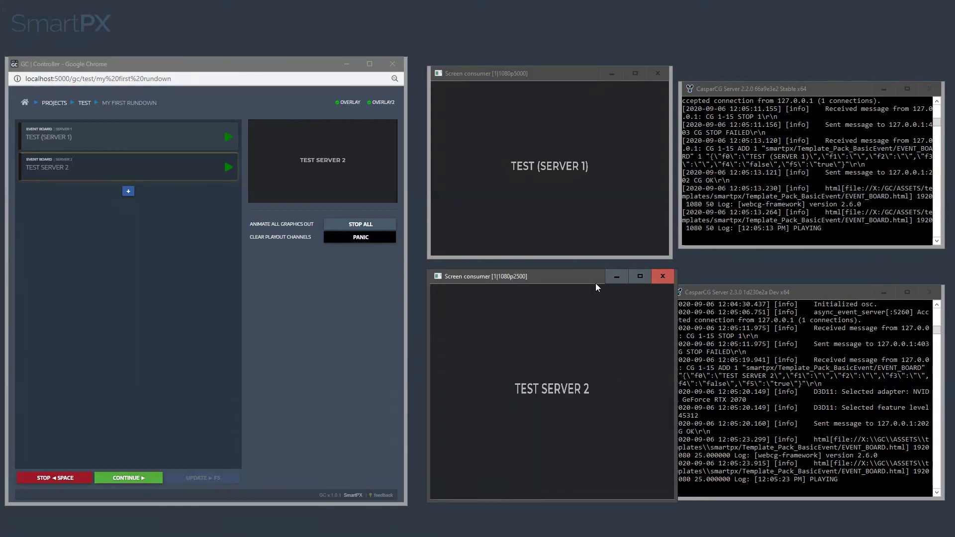
{"action": "left_click_drag", "start_coordinate": [565, 279], "coordinate": [563, 278]}
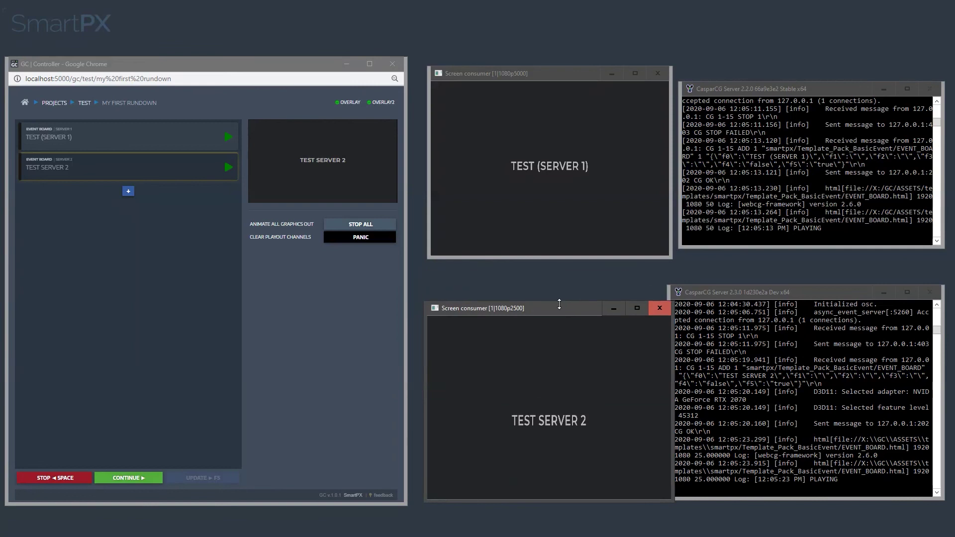
{"action": "left_click_drag", "start_coordinate": [559, 304], "coordinate": [552, 304]}
{"action": "left_click_drag", "start_coordinate": [551, 256], "coordinate": [551, 245]}
{"action": "left_click_drag", "start_coordinate": [569, 74], "coordinate": [568, 94]}
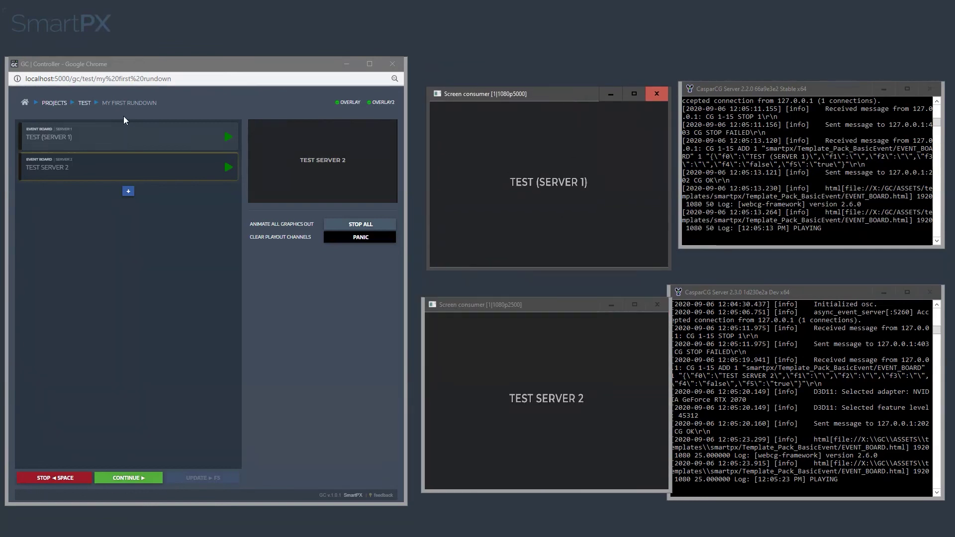
{"action": "left_click_drag", "start_coordinate": [120, 69], "coordinate": [124, 68]}
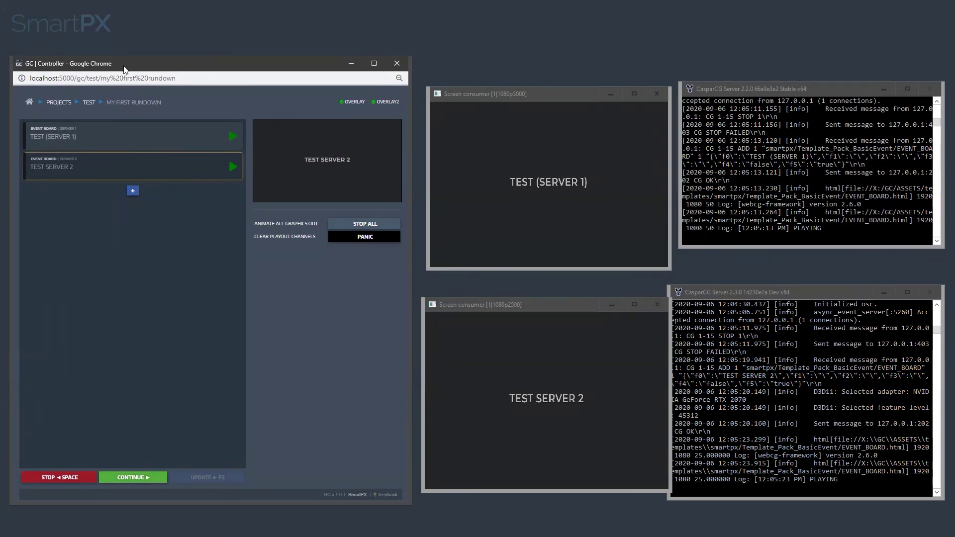